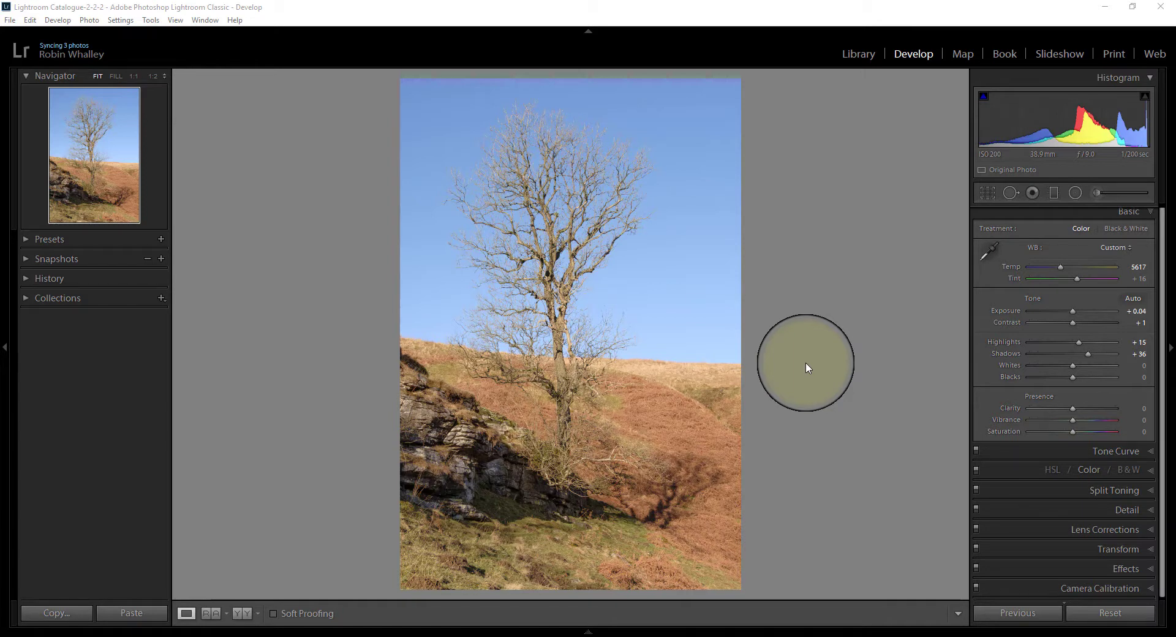
Step: Add a graduated filter along the photo's upper edge so that its mask covers the image below
click(583, 270)
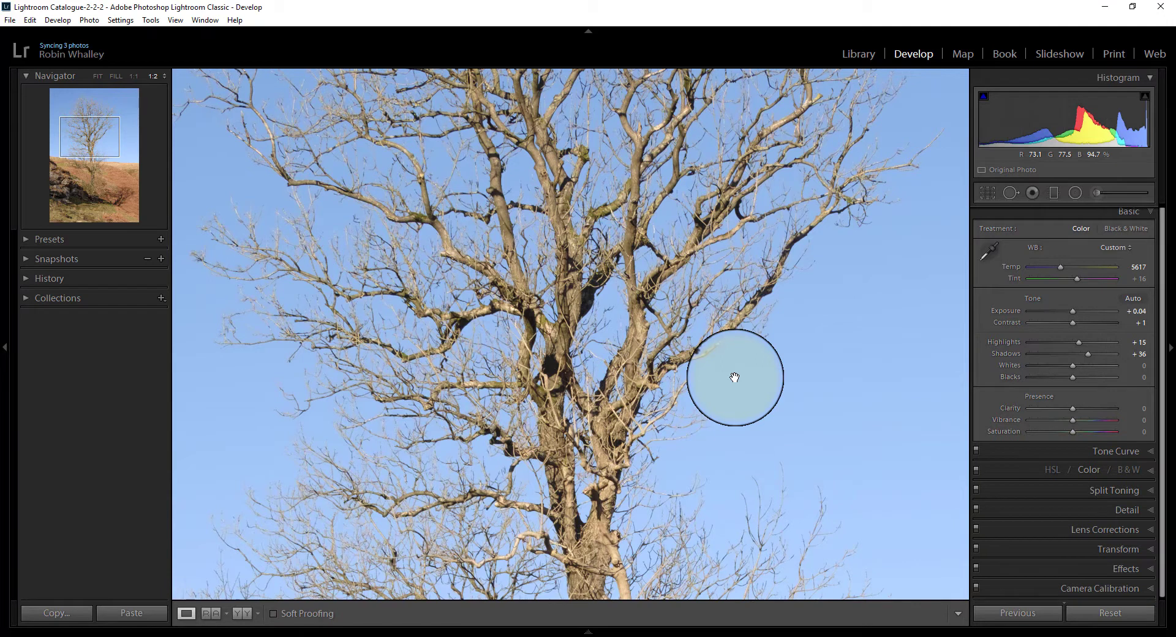
click(620, 338)
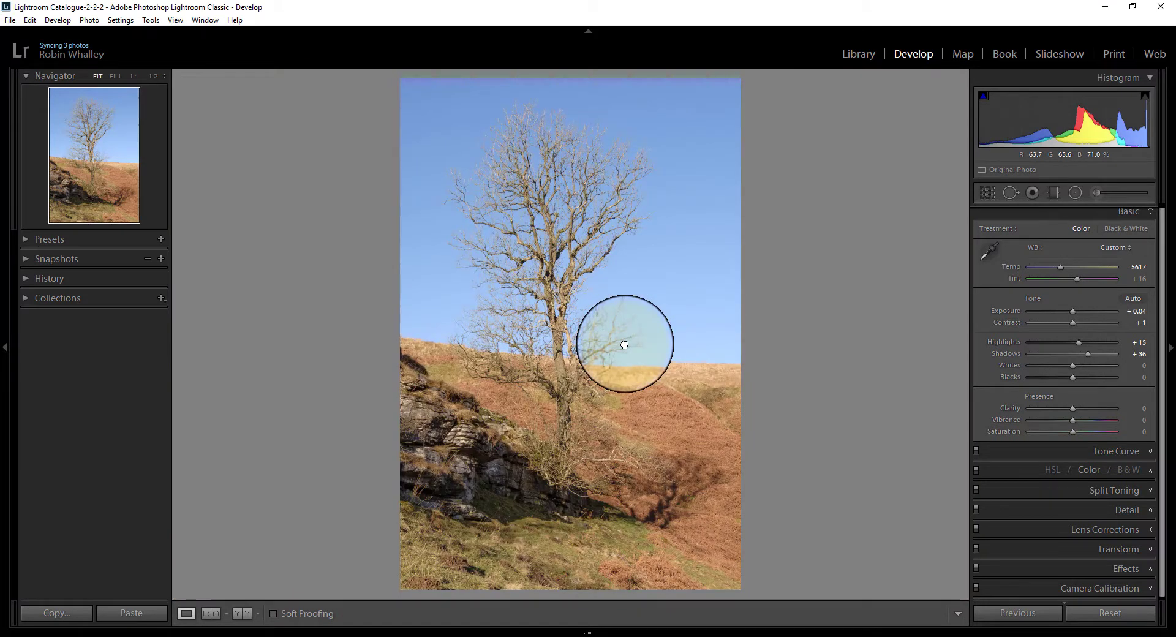
click(1054, 192)
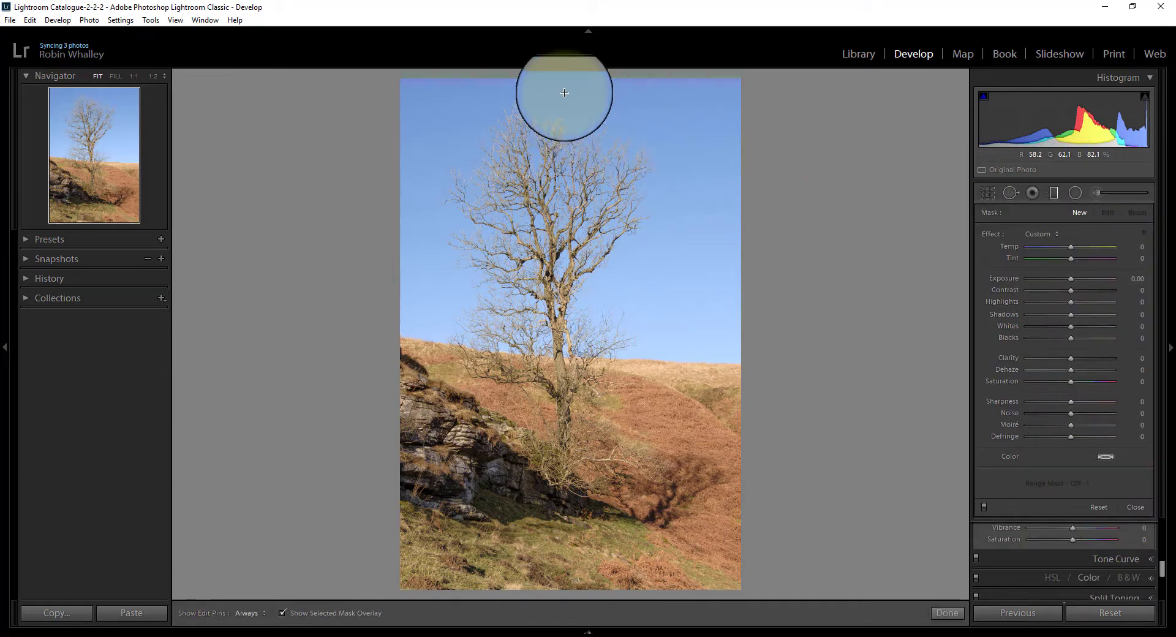
drag(562, 93, 562, 76)
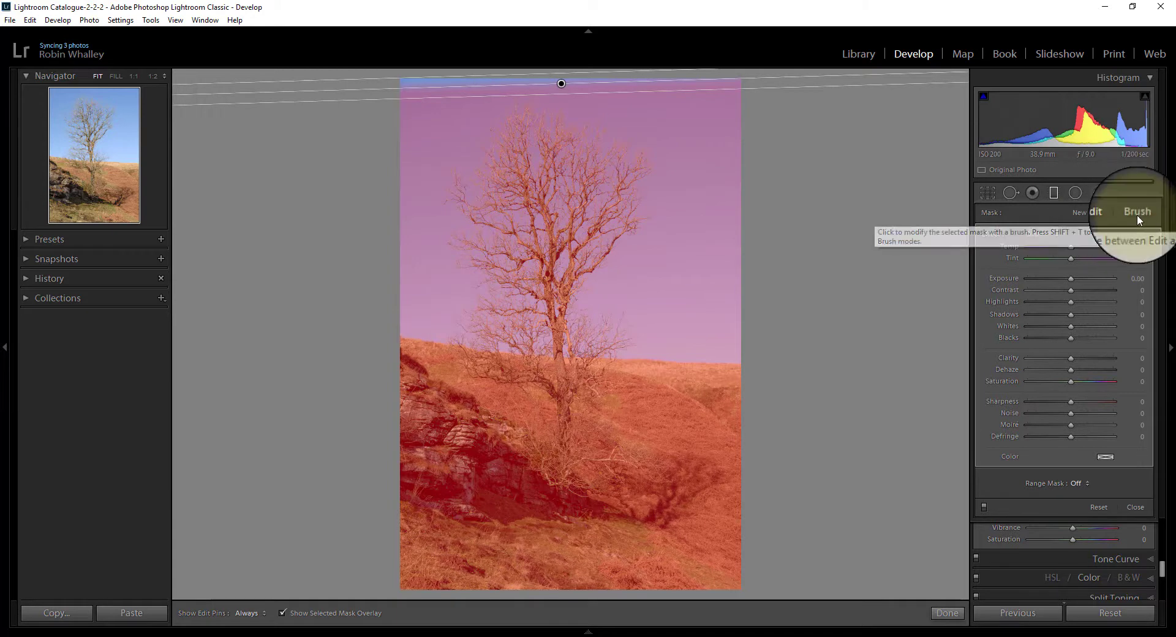
Step: Set the graduated filter's mask brush to Erase and remove a small patch of mask from the sky beside the tree
click(1138, 216)
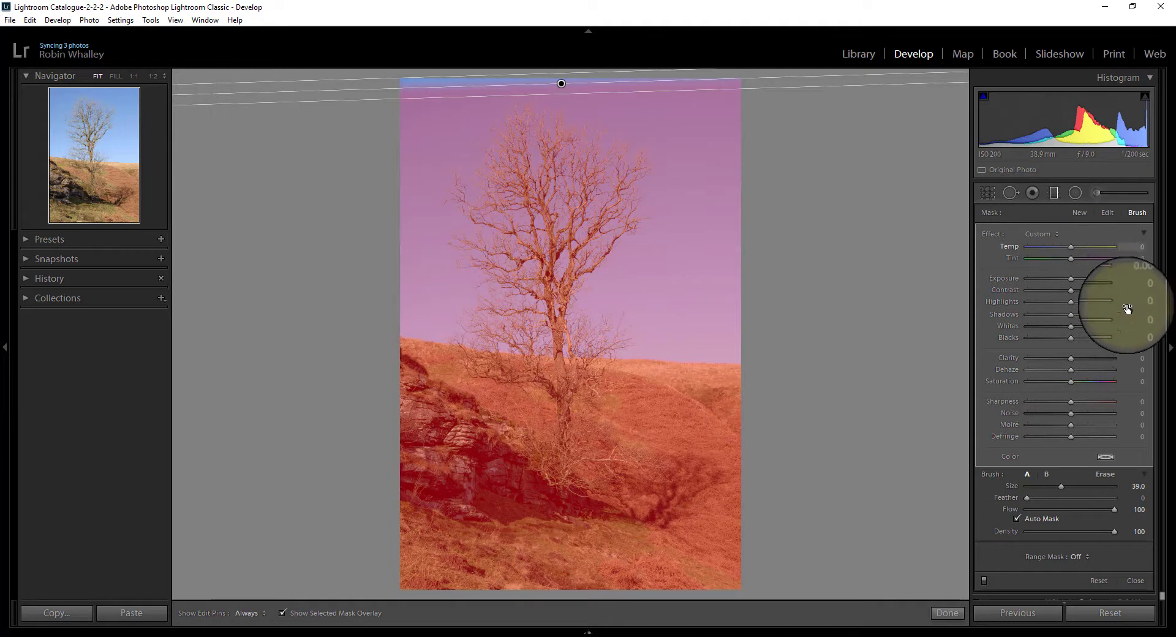
click(1106, 476)
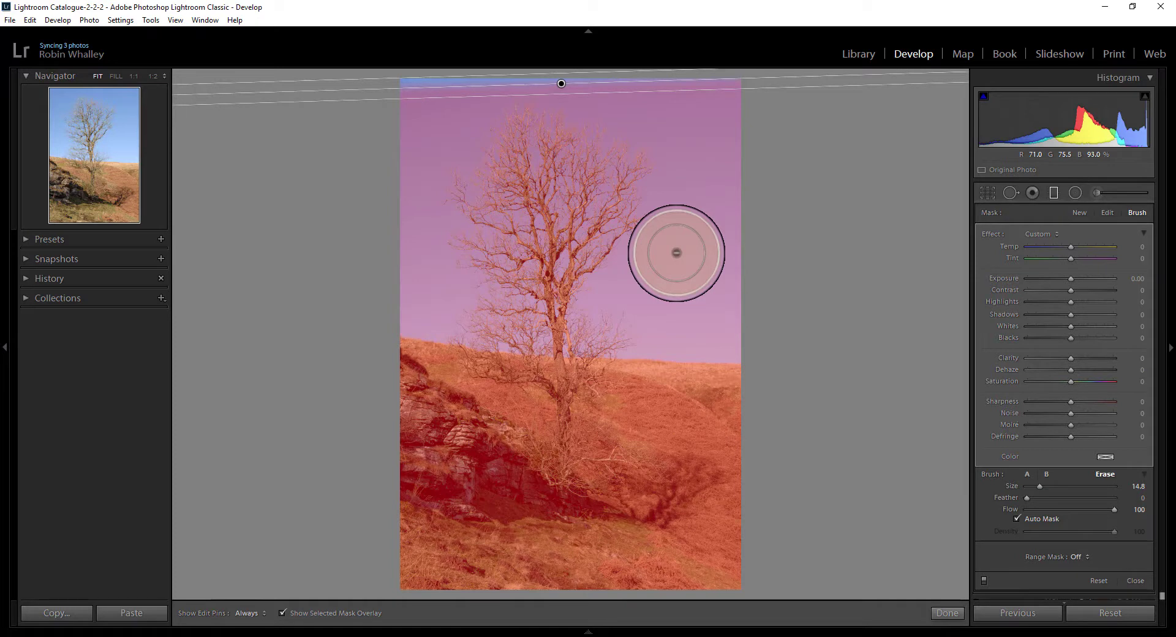
click(677, 253)
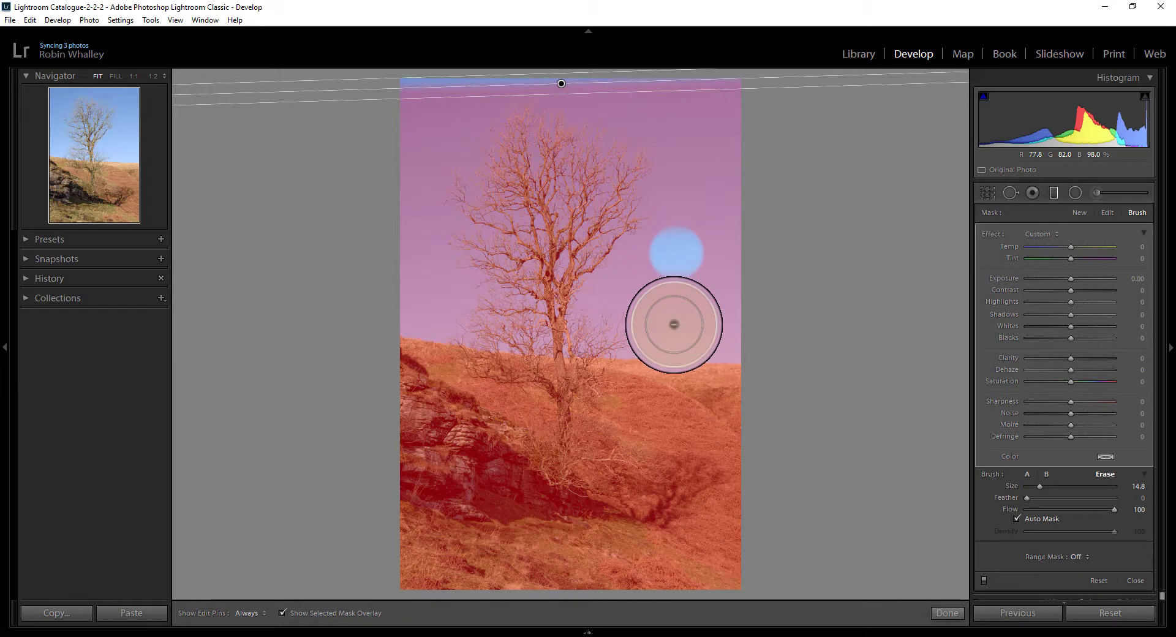
drag(664, 236, 684, 254)
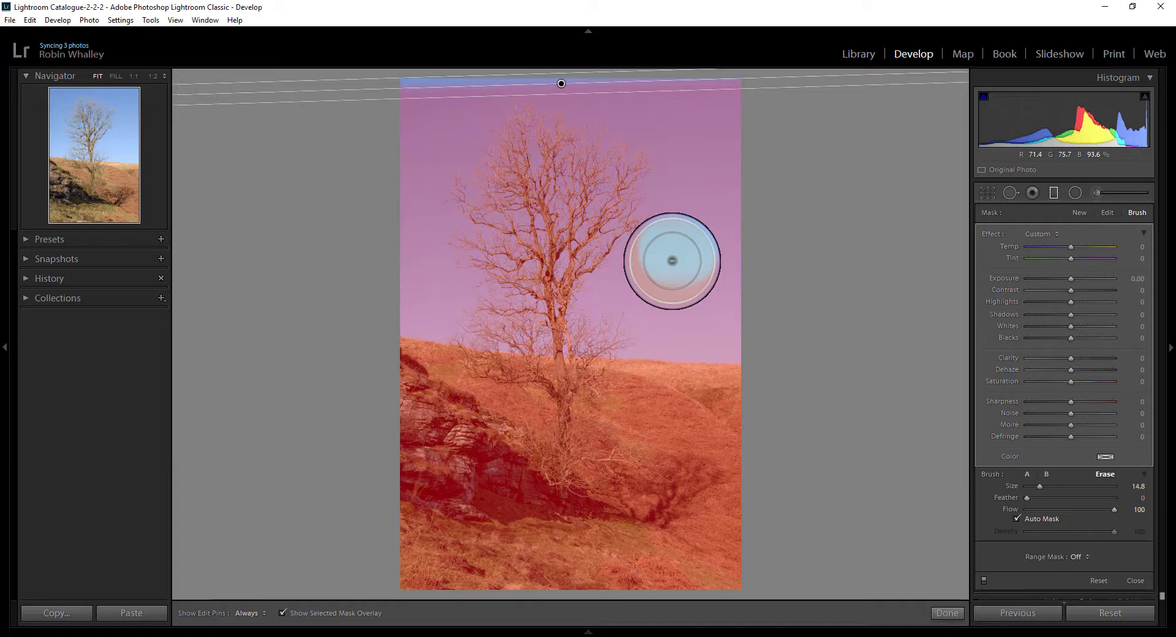
Step: Enlarge the eraser to size 75 and erase the mask from the sky around the tree, keeping Auto Mask on, then finish the filter
scroll(672, 261, up, 5)
scroll(672, 261, up, 8)
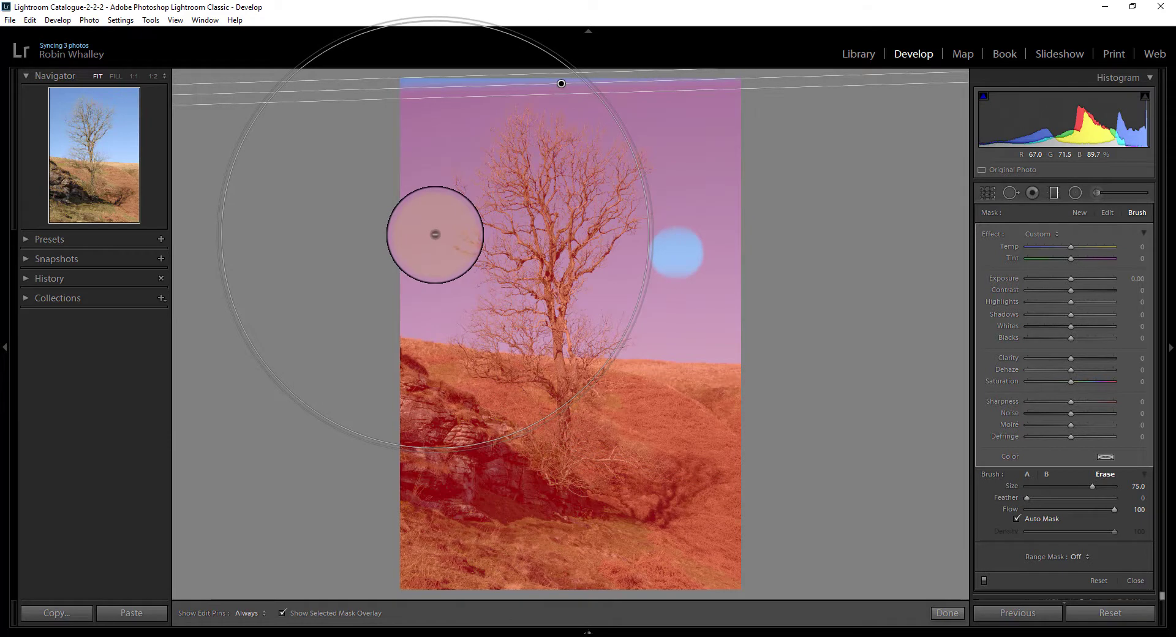
drag(435, 234, 454, 231)
click(688, 187)
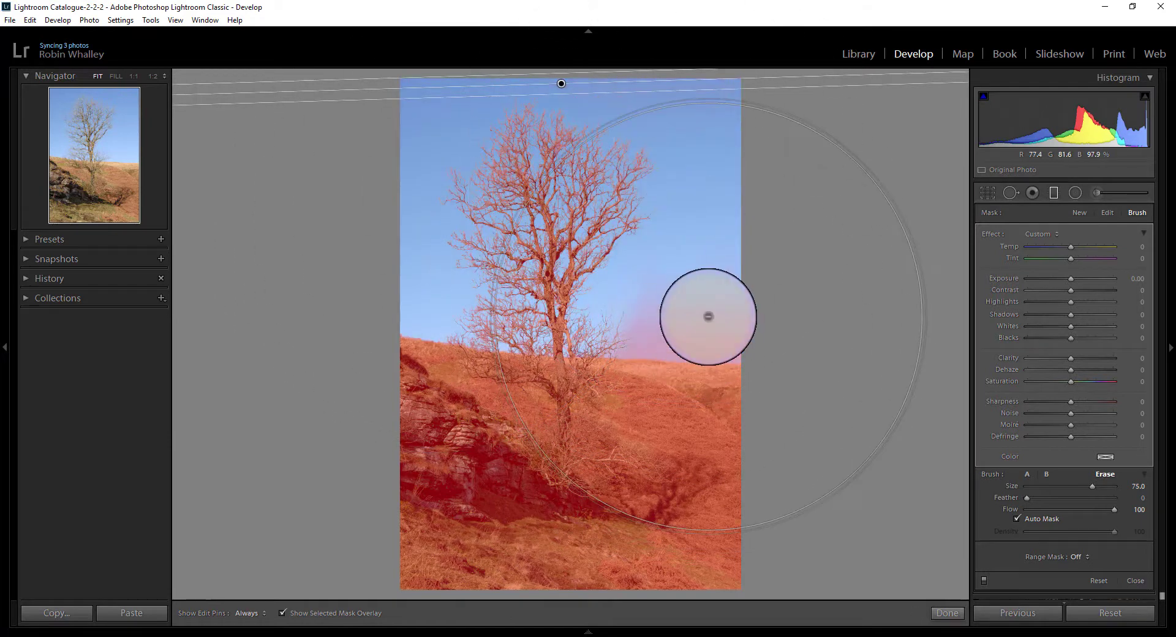
click(708, 316)
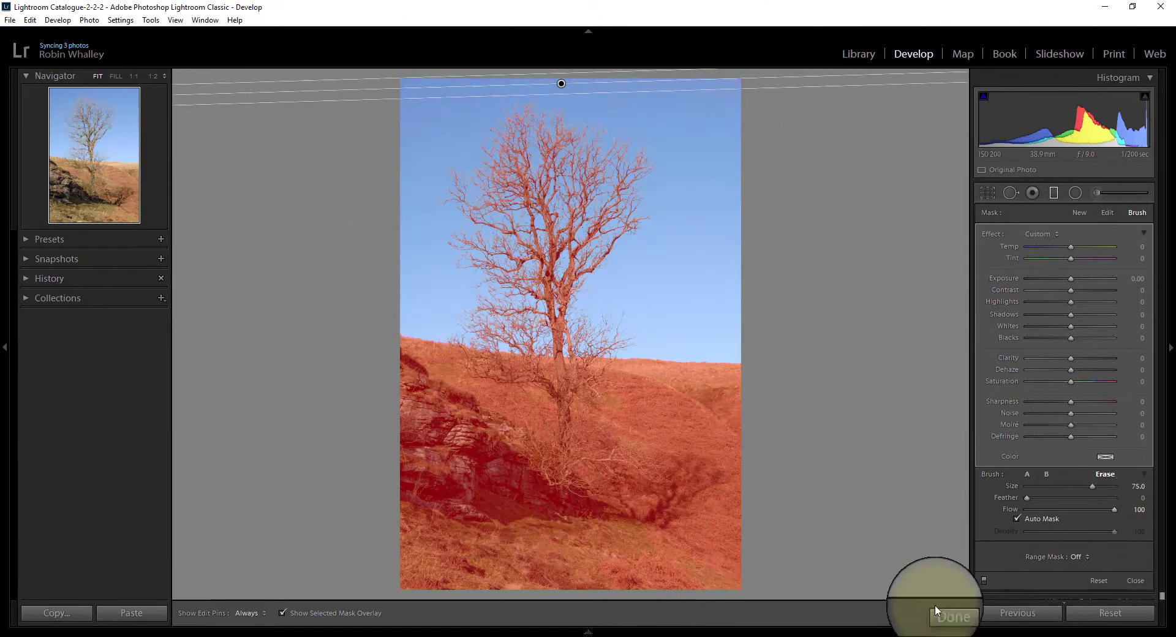
click(947, 621)
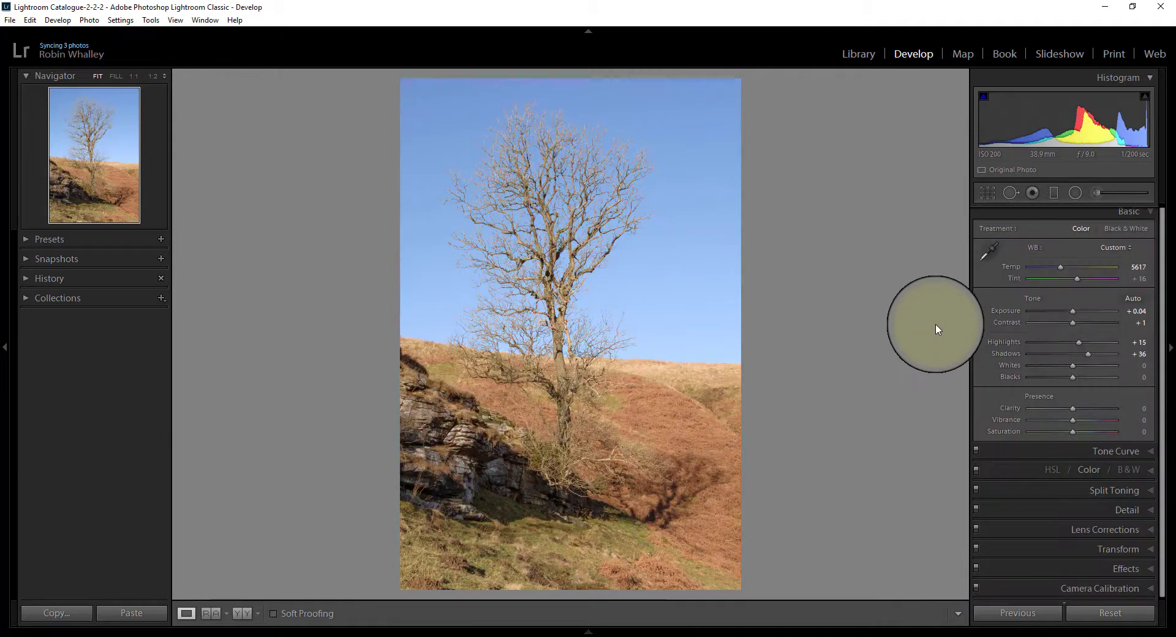
Step: Reselect the graduated filter and examine its mask overlay up close along the tree's branches and the surrounding sky
click(533, 192)
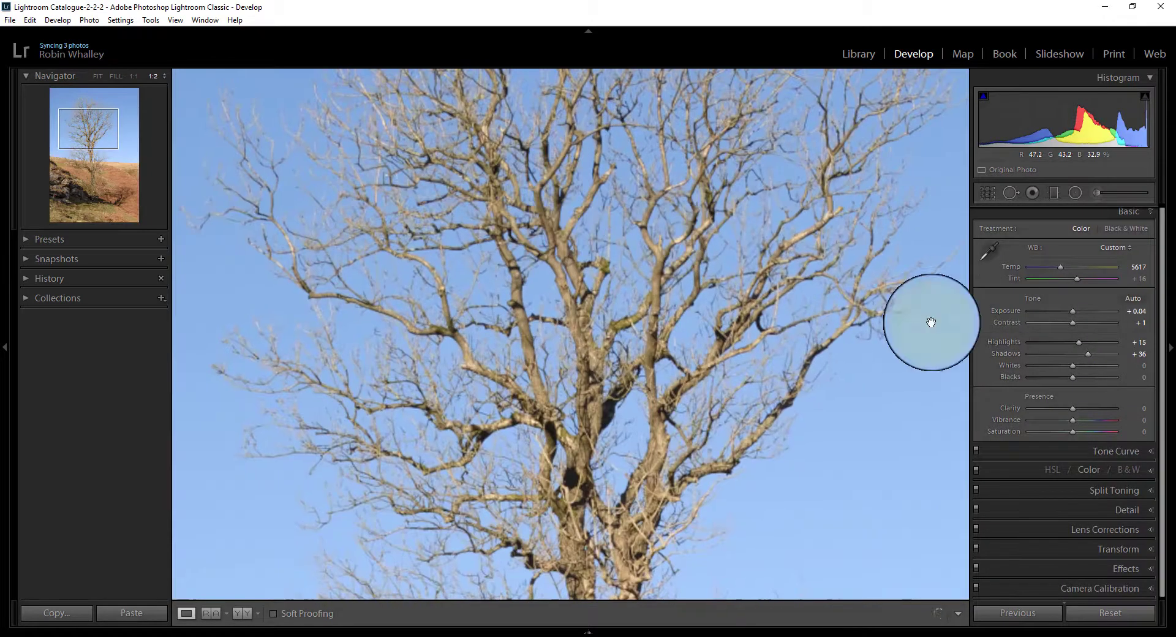
click(1053, 193)
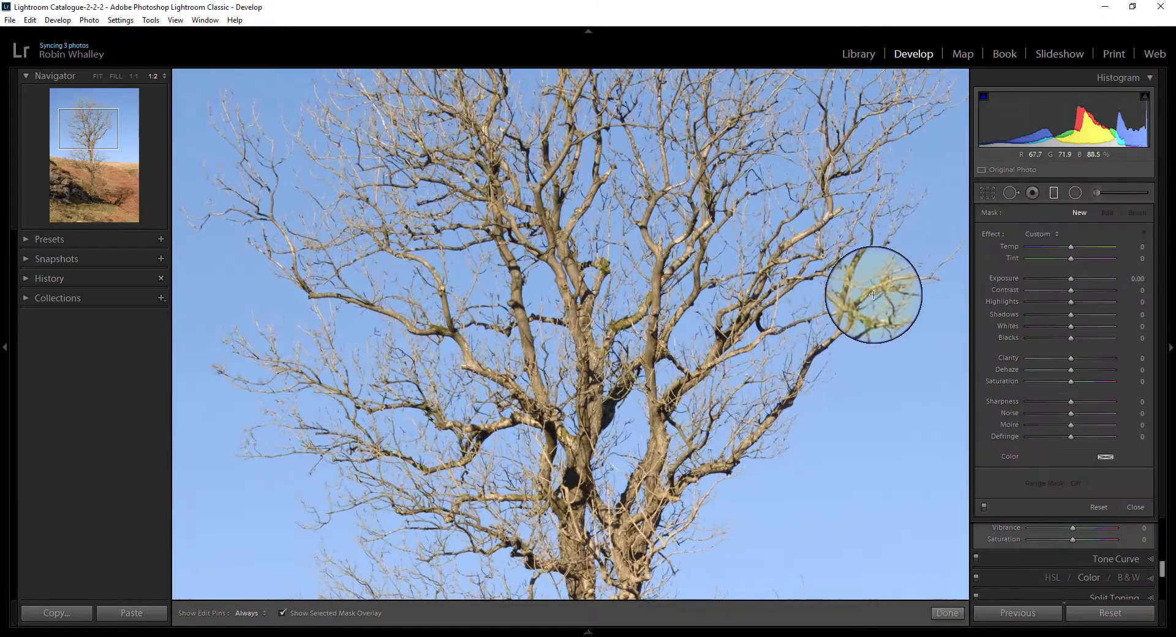
scroll(622, 365, up, 10)
click(625, 365)
drag(616, 368, 619, 370)
scroll(619, 370, down, 10)
scroll(622, 367, up, 5)
scroll(622, 367, up, 10)
scroll(622, 368, down, 2)
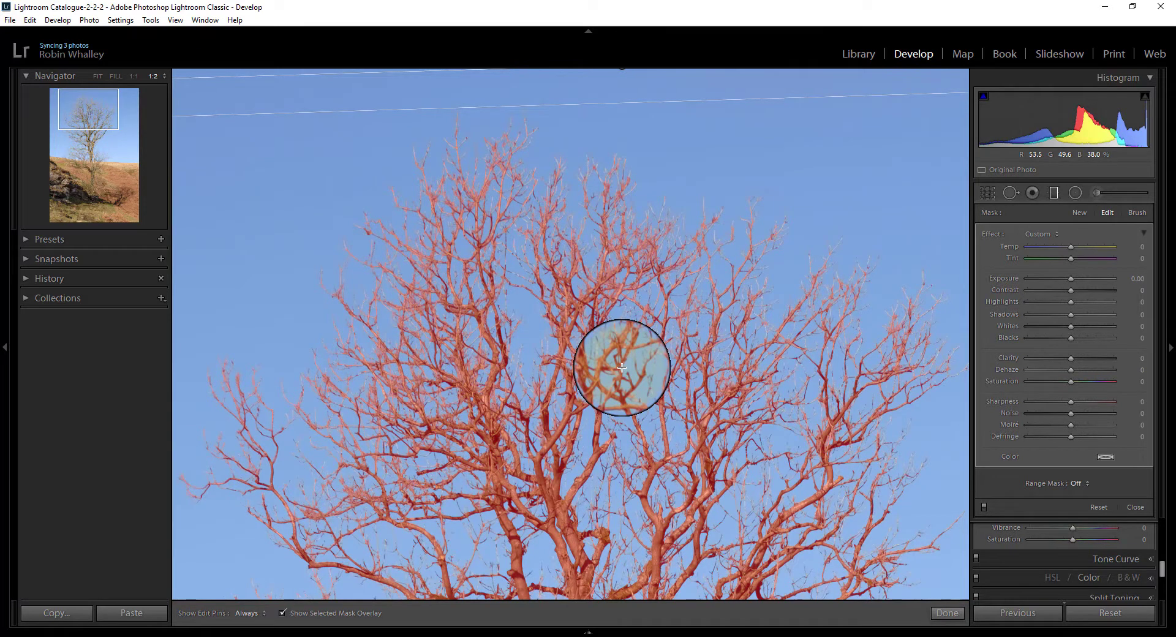
click(106, 138)
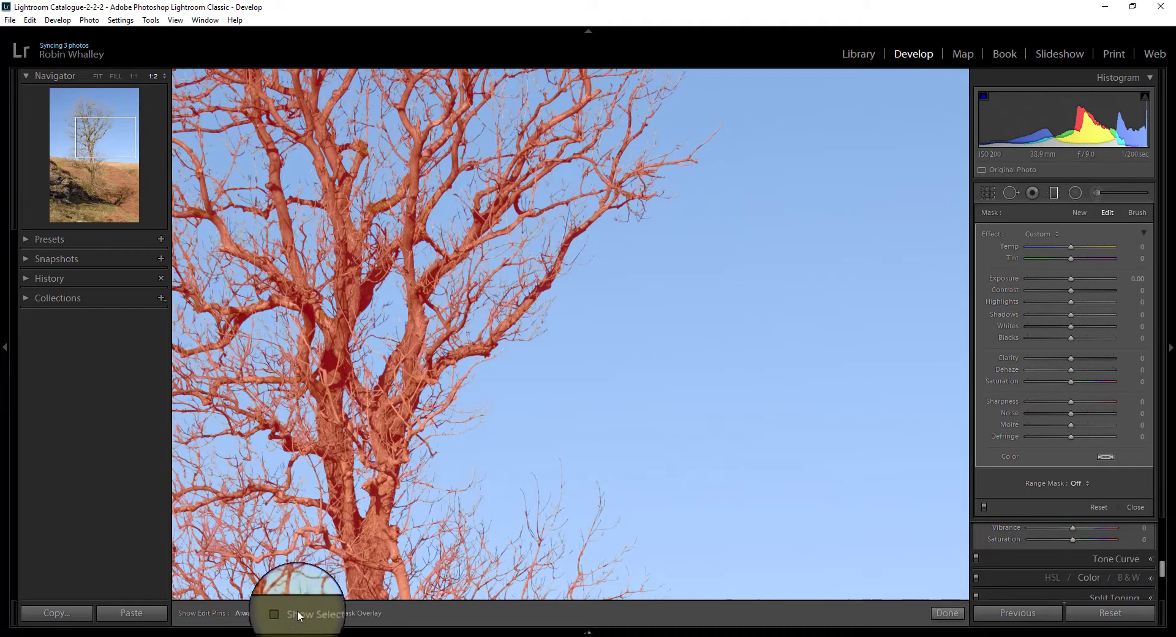
Step: Hide the mask overlay and set the filter's Contrast to 25, Clarity to 15, Saturation to 19, Temp to 26 and Sharpness to 26
click(277, 613)
key(z)
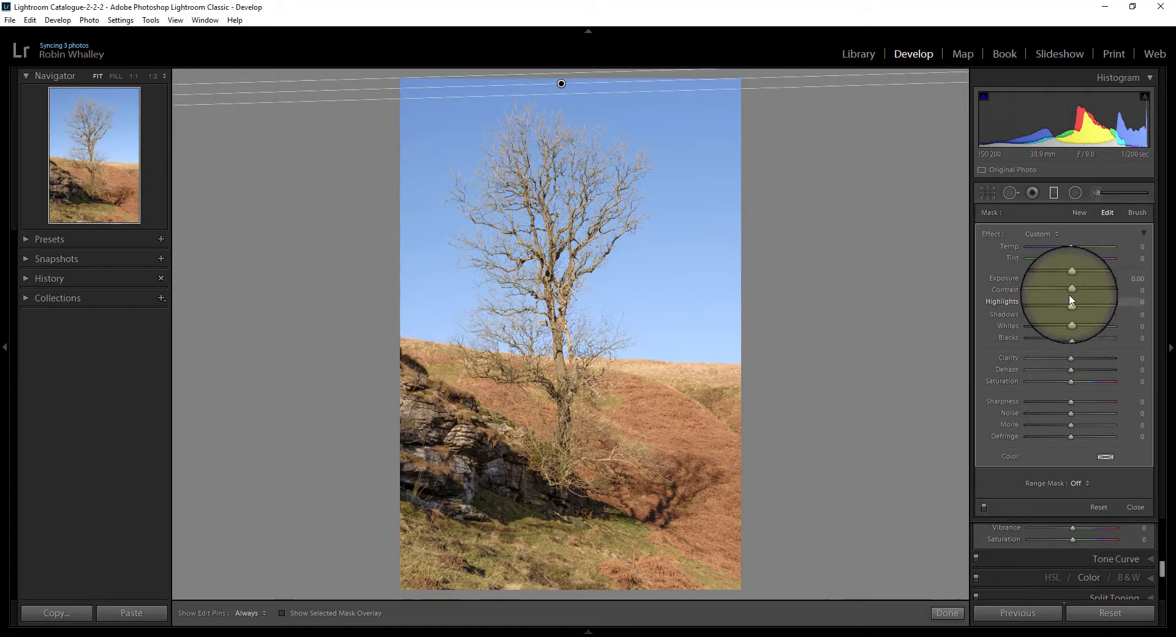
drag(1068, 290, 1079, 293)
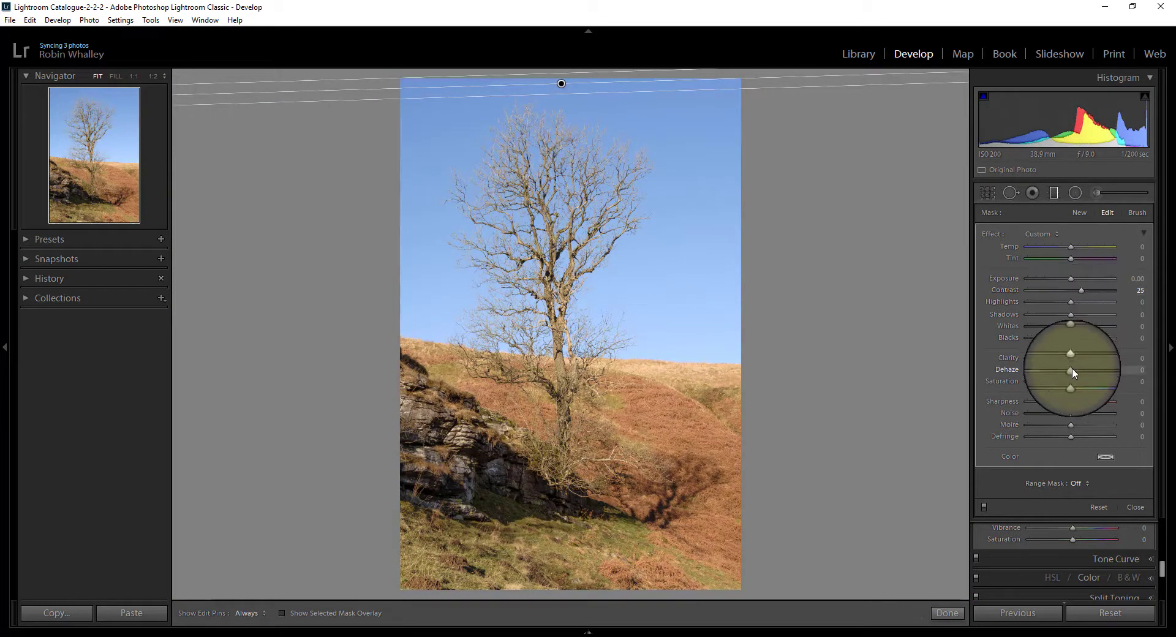
drag(1072, 359, 1076, 383)
drag(1070, 250, 1081, 245)
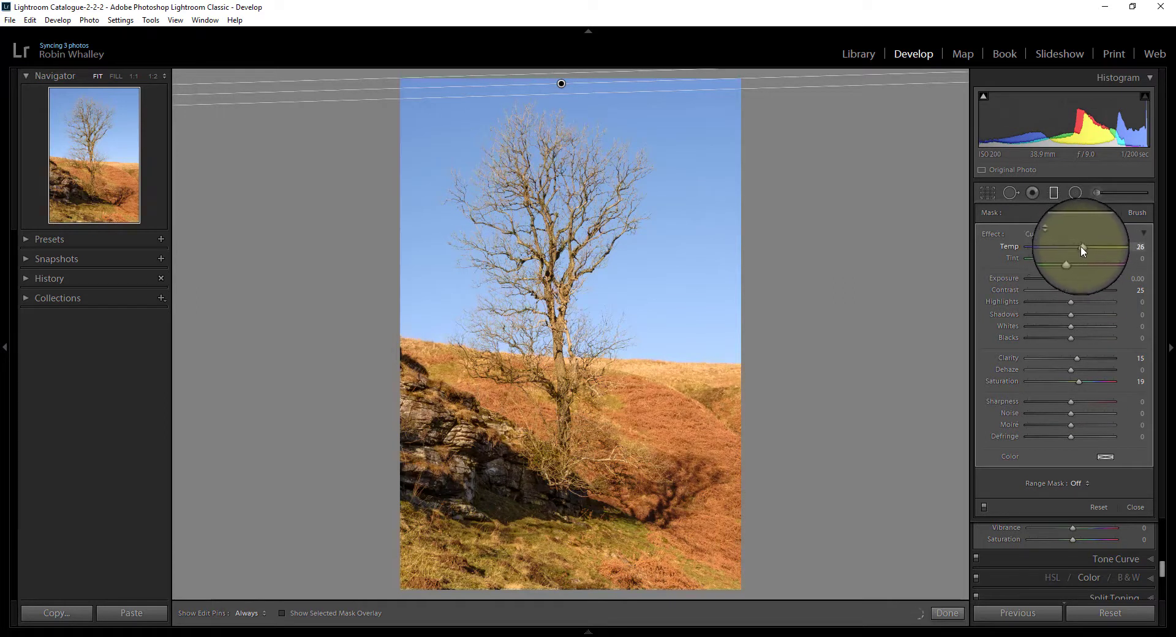
drag(1069, 402, 1083, 402)
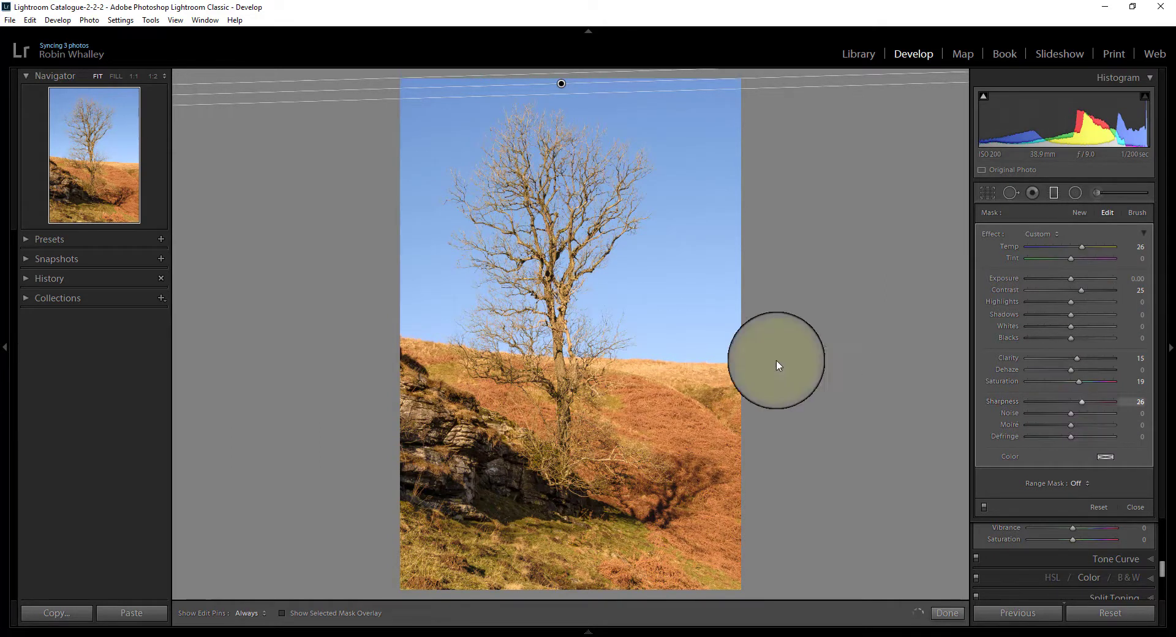
Step: Add a second graduated filter across the lower trunk, covering the sky and tree above, and show its mask overlay
click(90, 145)
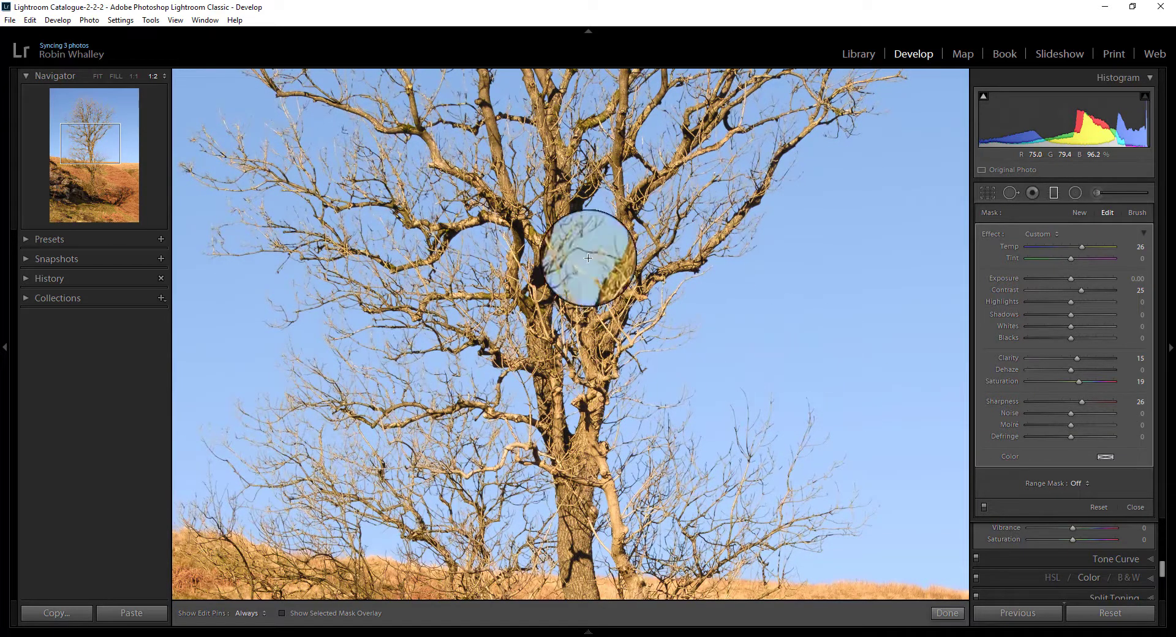
drag(86, 122, 91, 173)
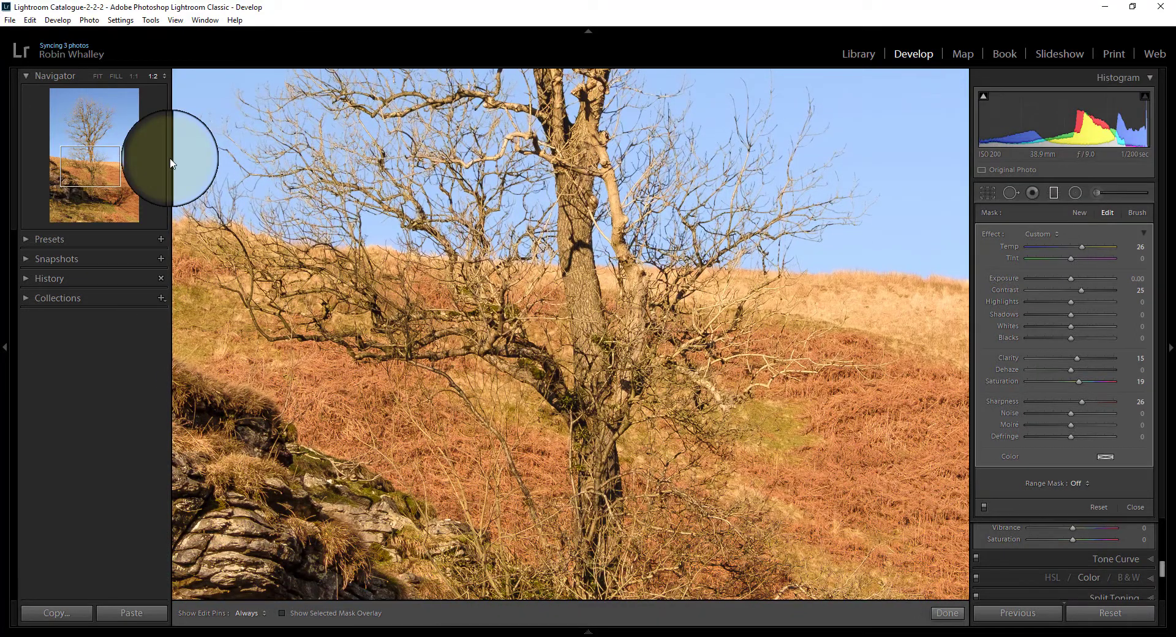
click(108, 126)
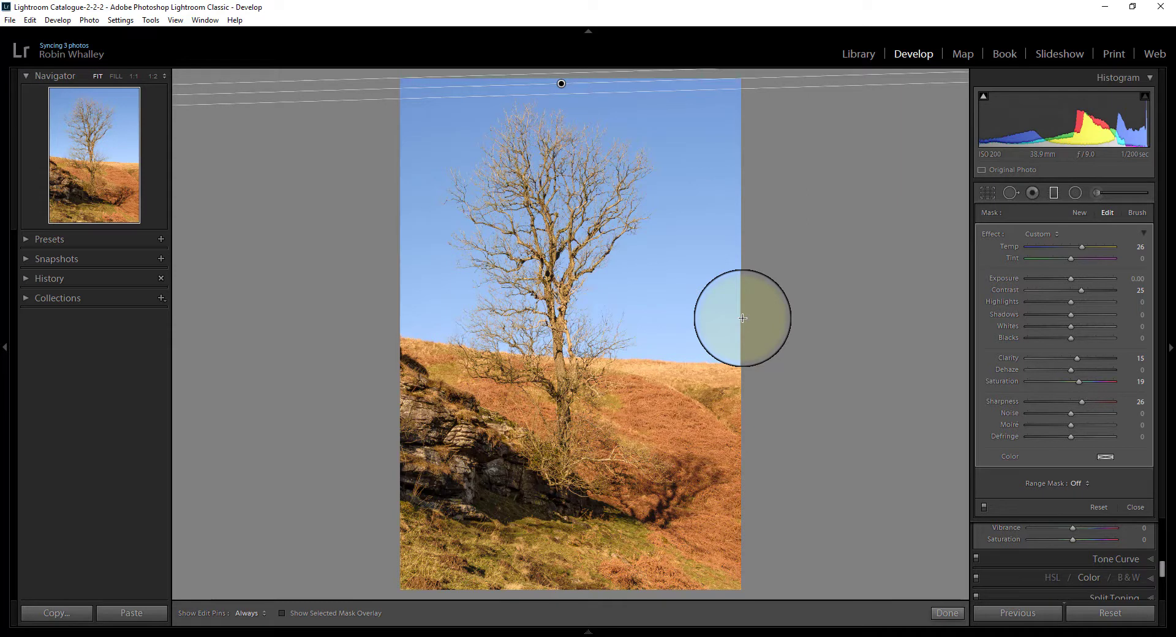
click(1079, 212)
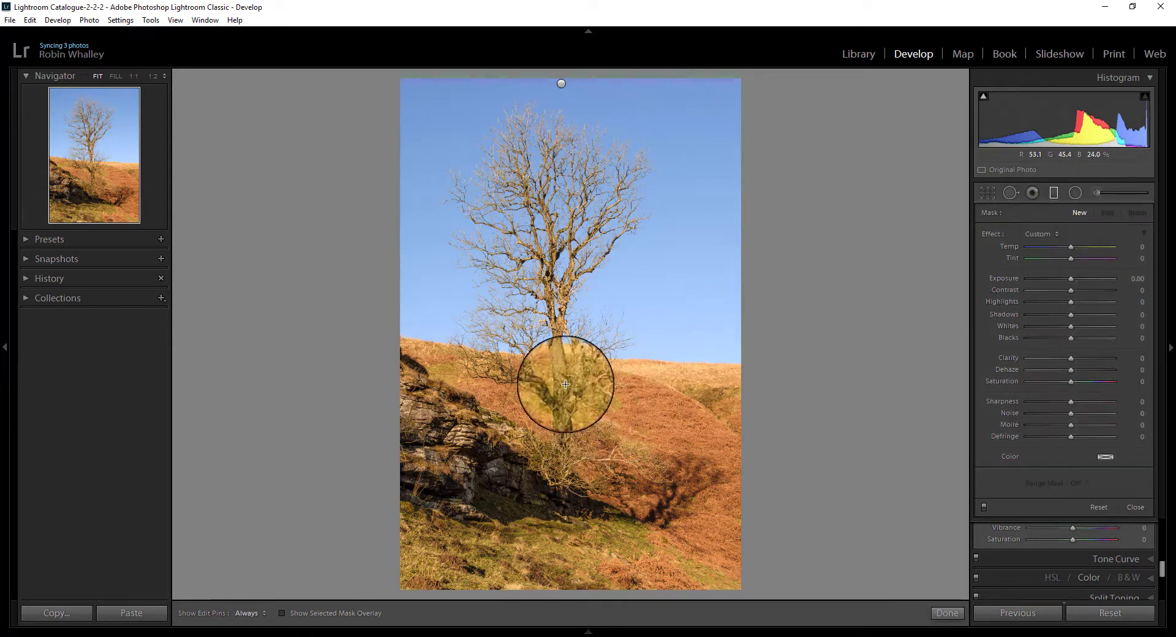
drag(564, 385, 562, 422)
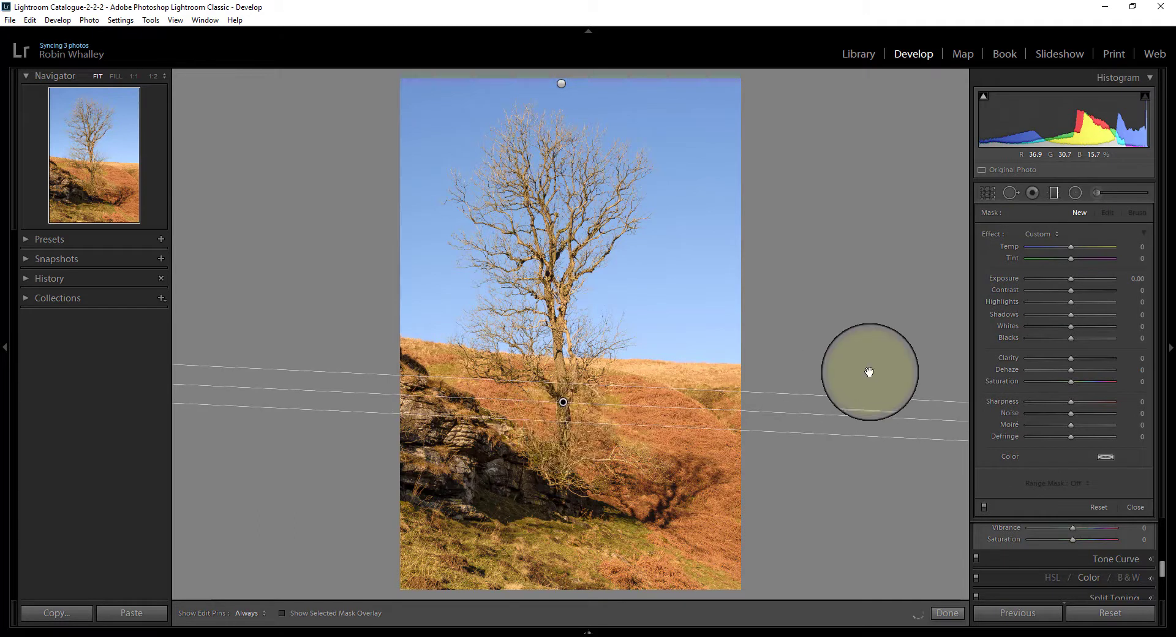
click(282, 613)
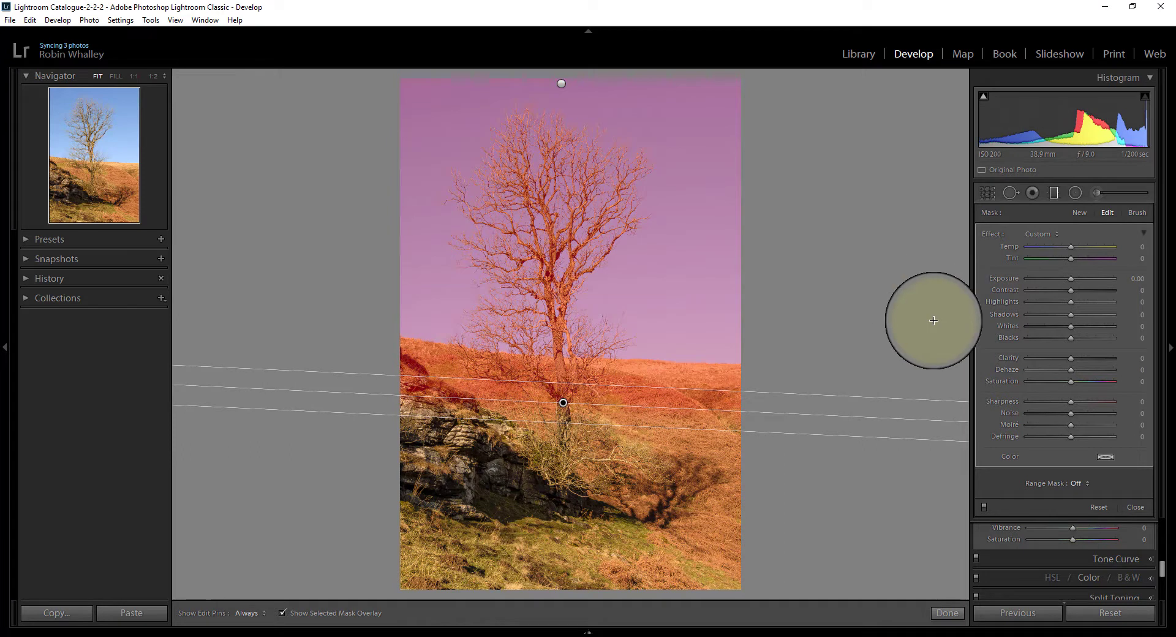
Step: Apply a Color range mask to the second filter, sampling the upper sky and the lower sky above the hill
click(1079, 483)
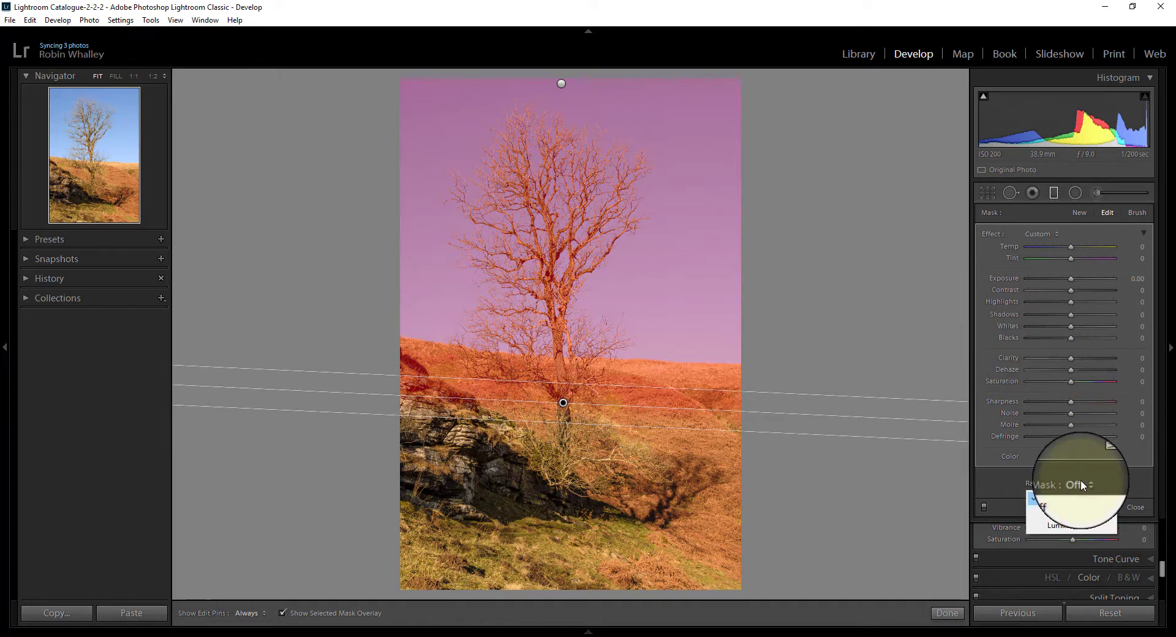
click(1065, 512)
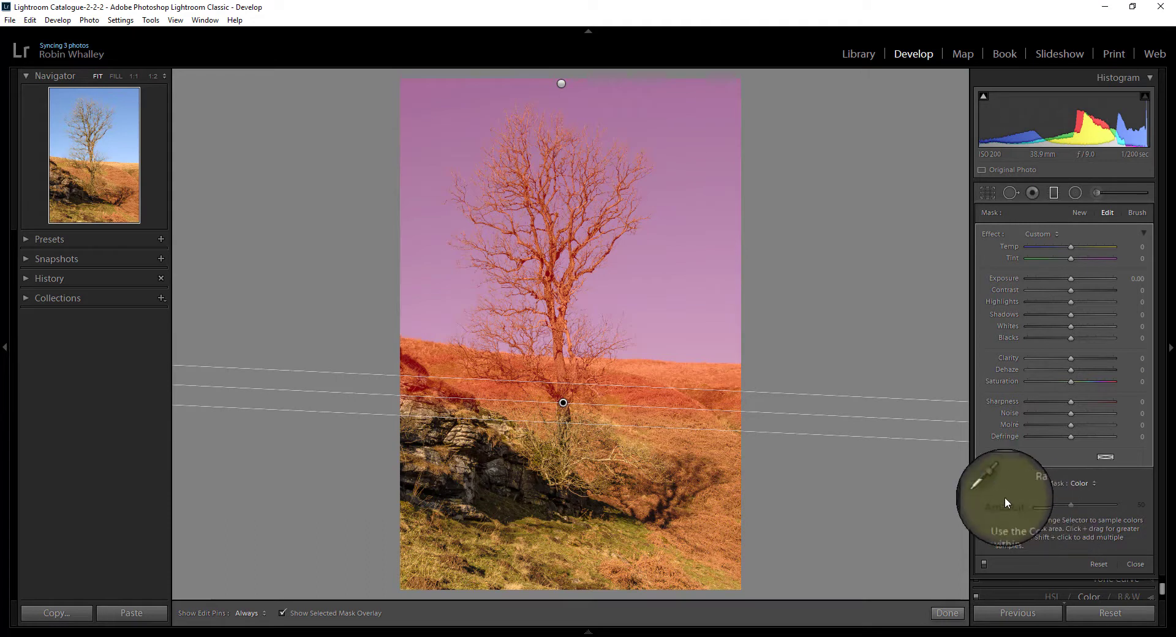
click(990, 483)
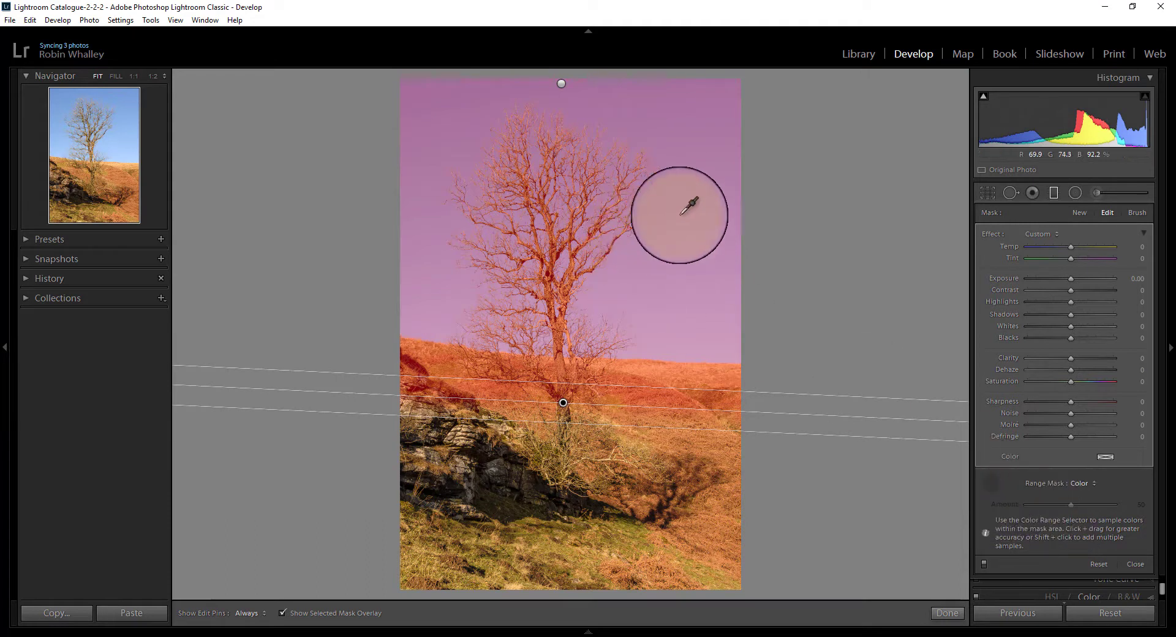
drag(650, 82, 735, 138)
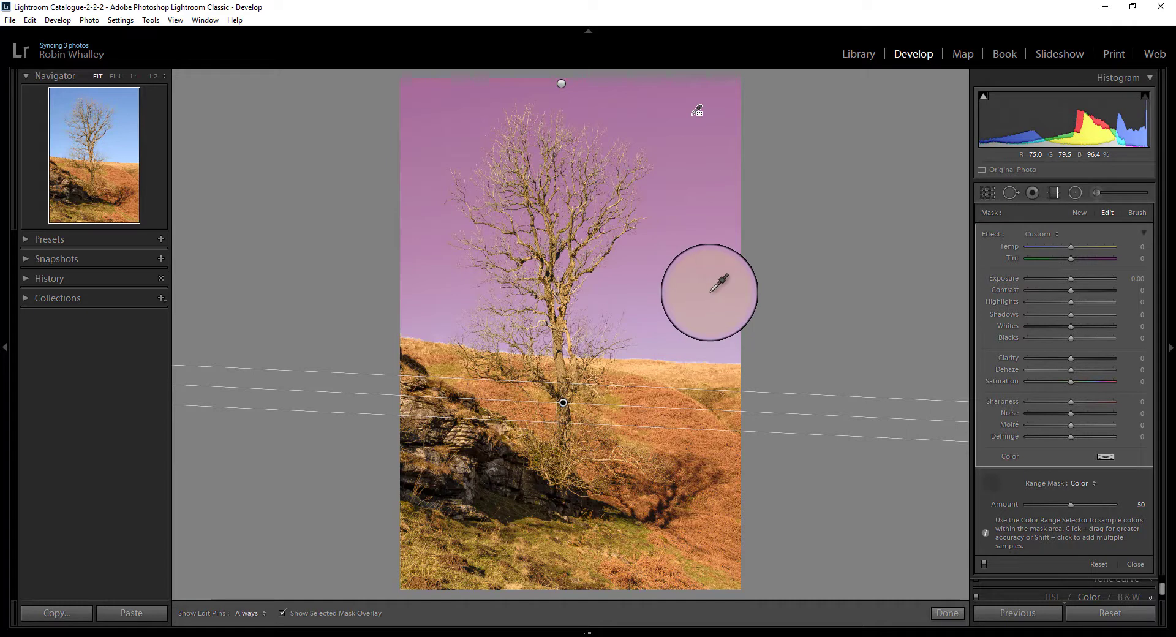
drag(641, 277, 730, 330)
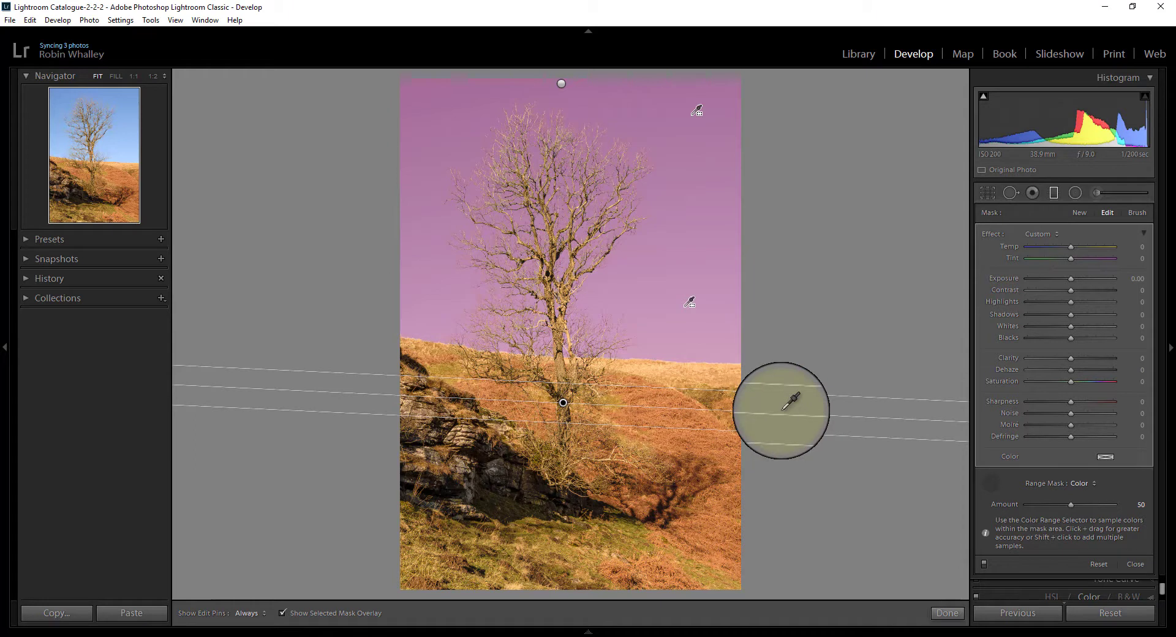
click(991, 482)
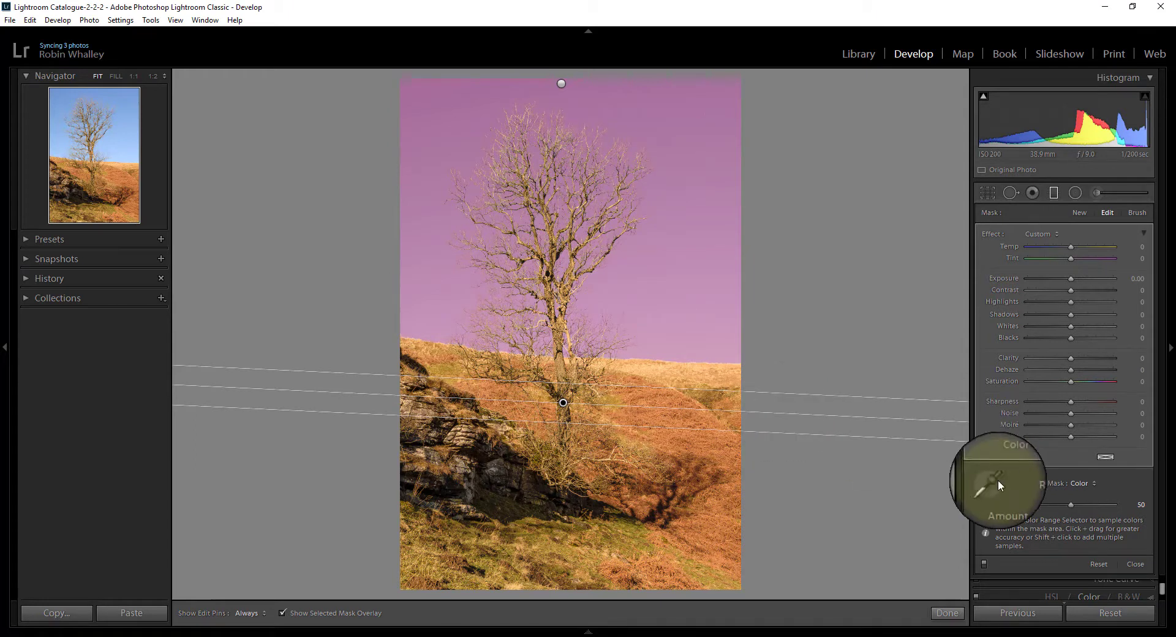
Step: Delete the second graduated filter placed across the lower trunk
right_click(561, 402)
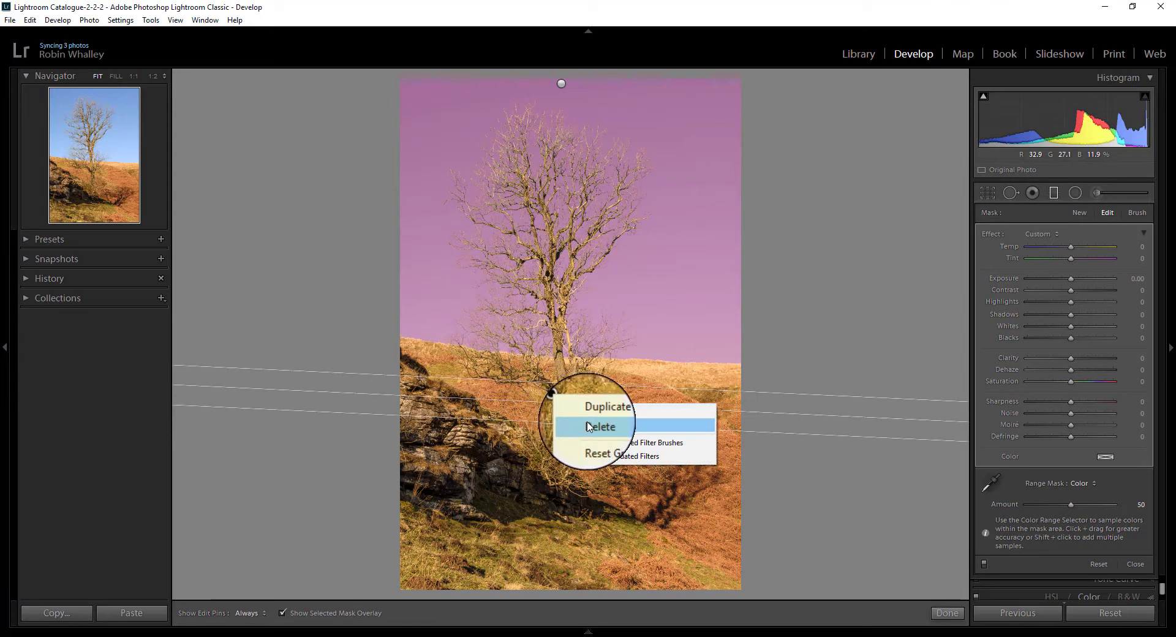
click(588, 427)
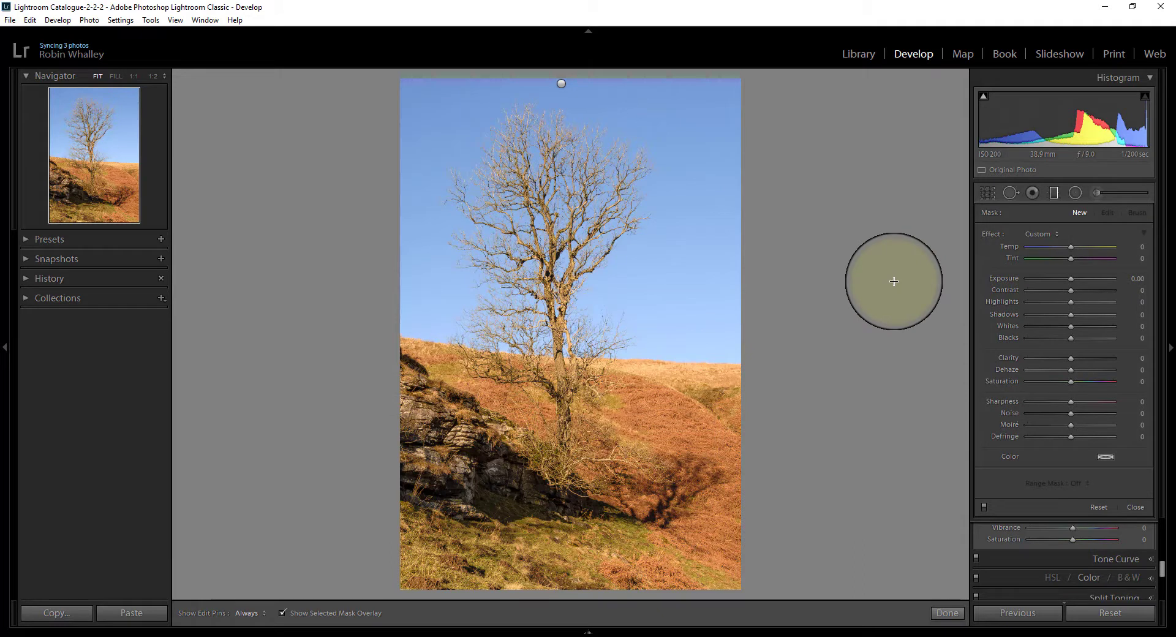
Step: Paint a new Adjustment Brush mask over the whole sky with Auto Mask on and a brush size of 67
click(1098, 192)
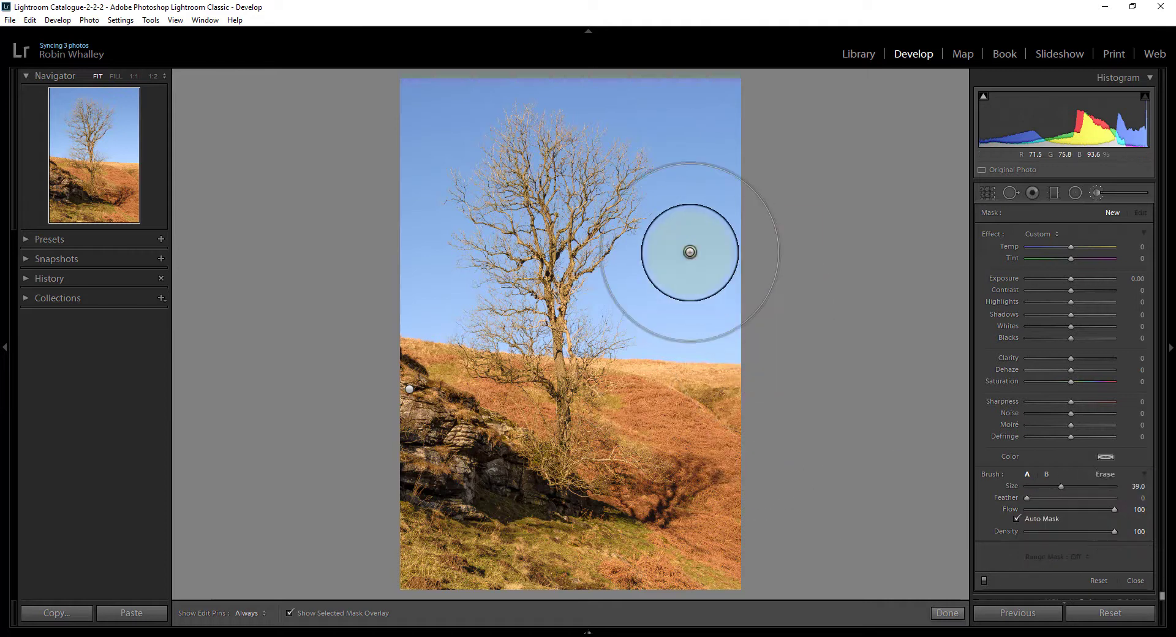
scroll(690, 252, up, 6)
scroll(690, 252, up, 1)
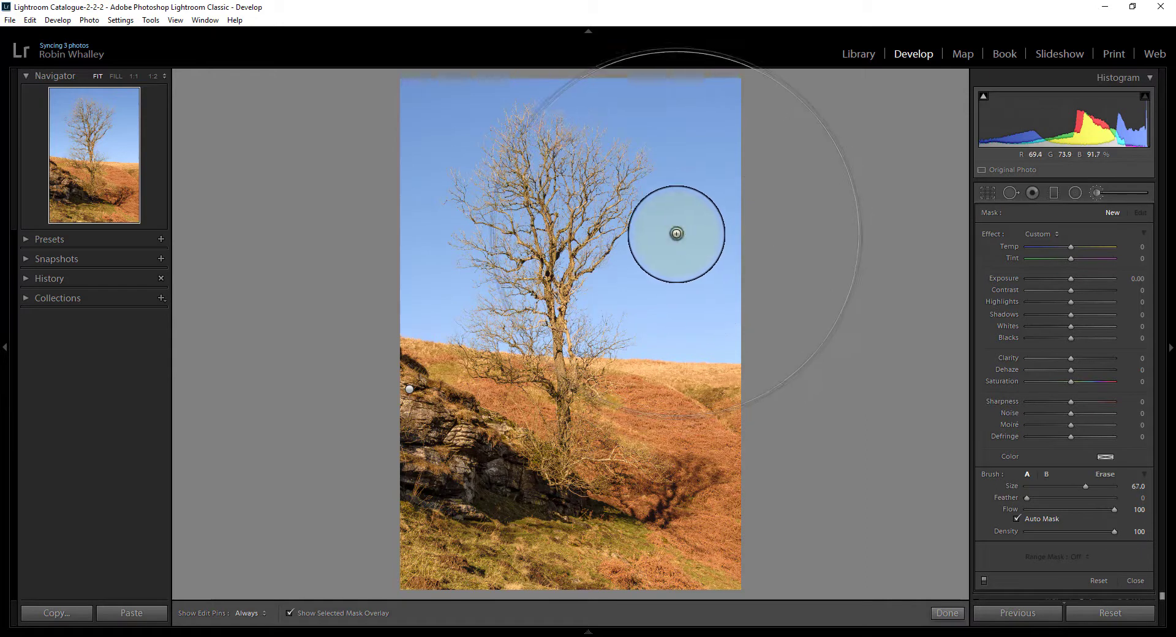
click(674, 232)
mouse_move(675, 232)
mouse_down()
mouse_move(407, 242)
mouse_move(436, 230)
mouse_move(424, 232)
mouse_move(559, 92)
mouse_up()
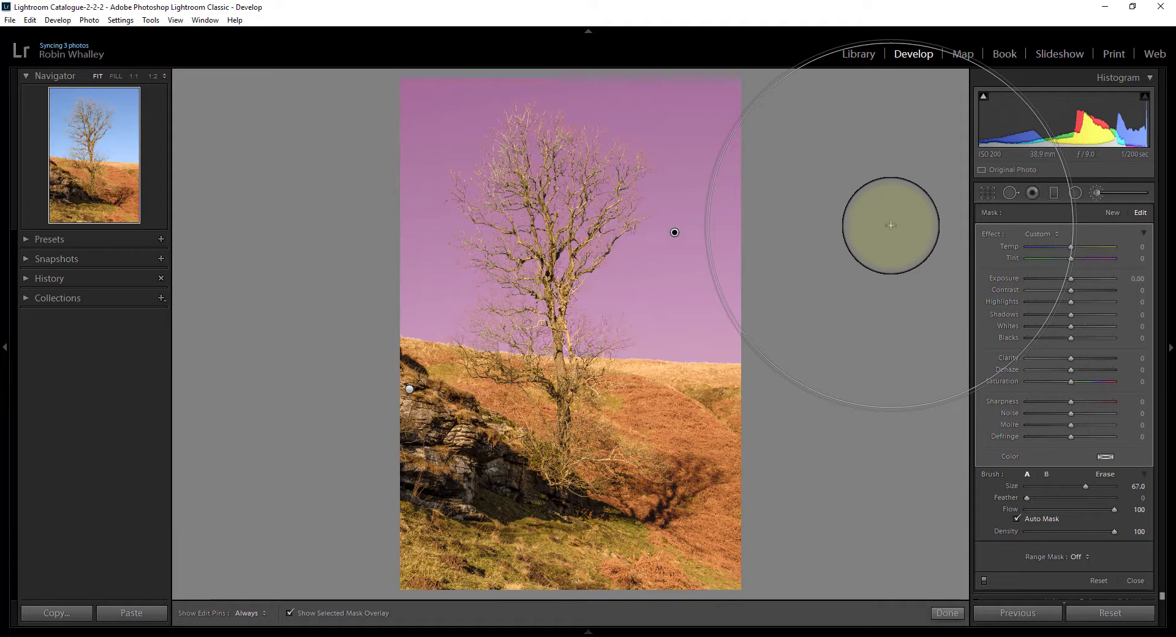
Step: Hide the mask overlay, set the sky brush's Saturation to -11, Sharpness to -50 and Noise to 26, and inspect the branches up close
click(290, 613)
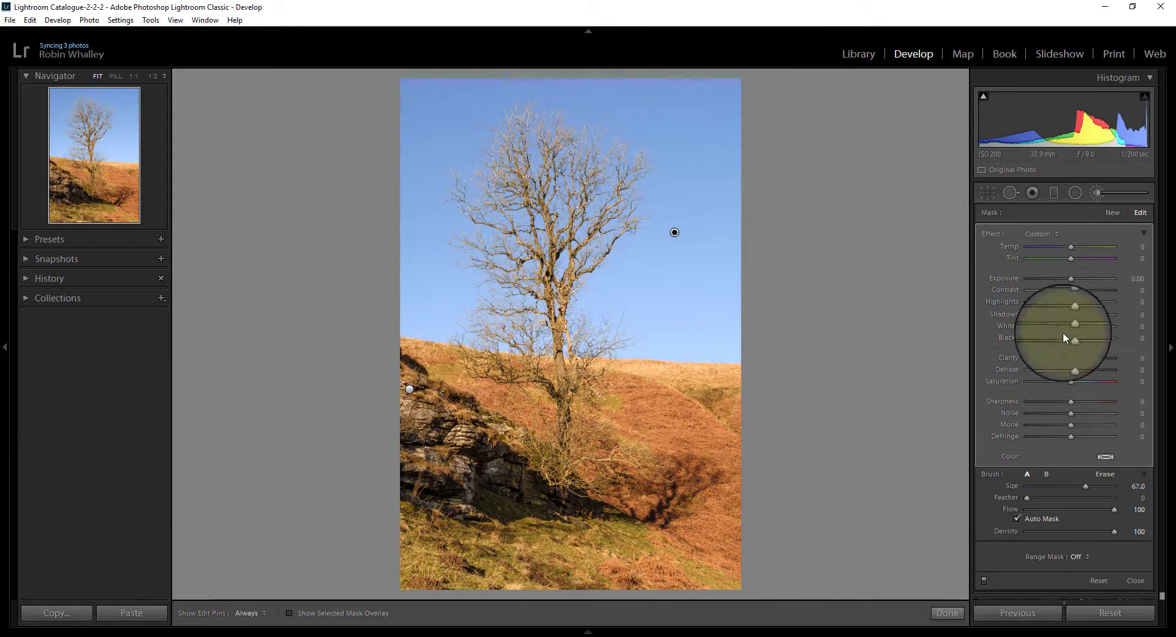
drag(1070, 381, 1049, 407)
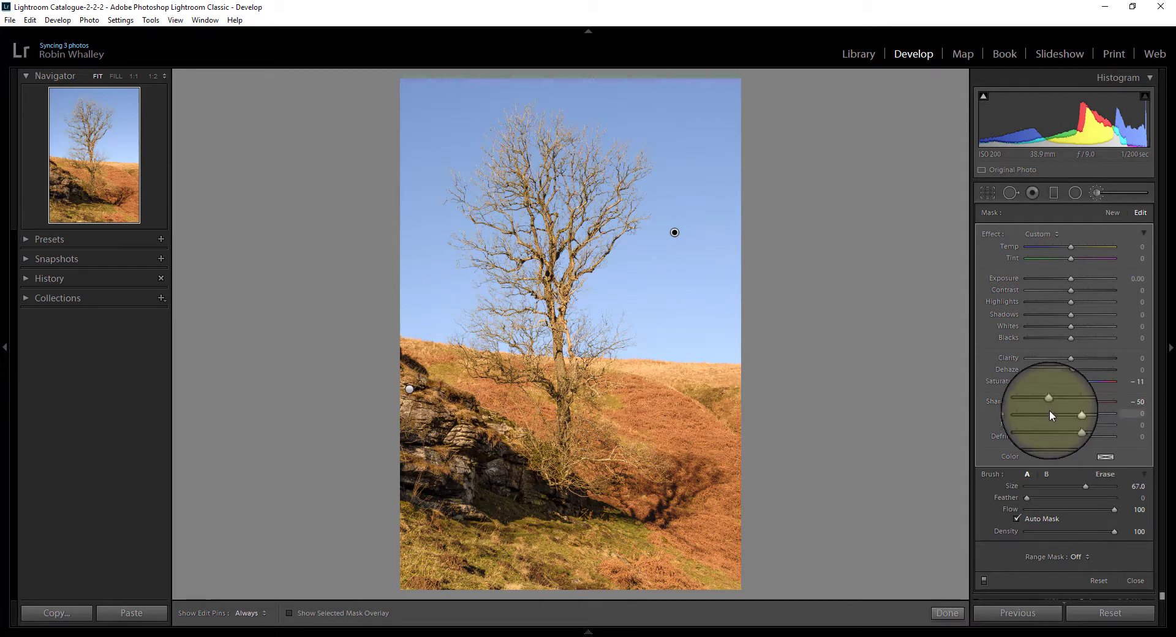
drag(1051, 415, 1082, 418)
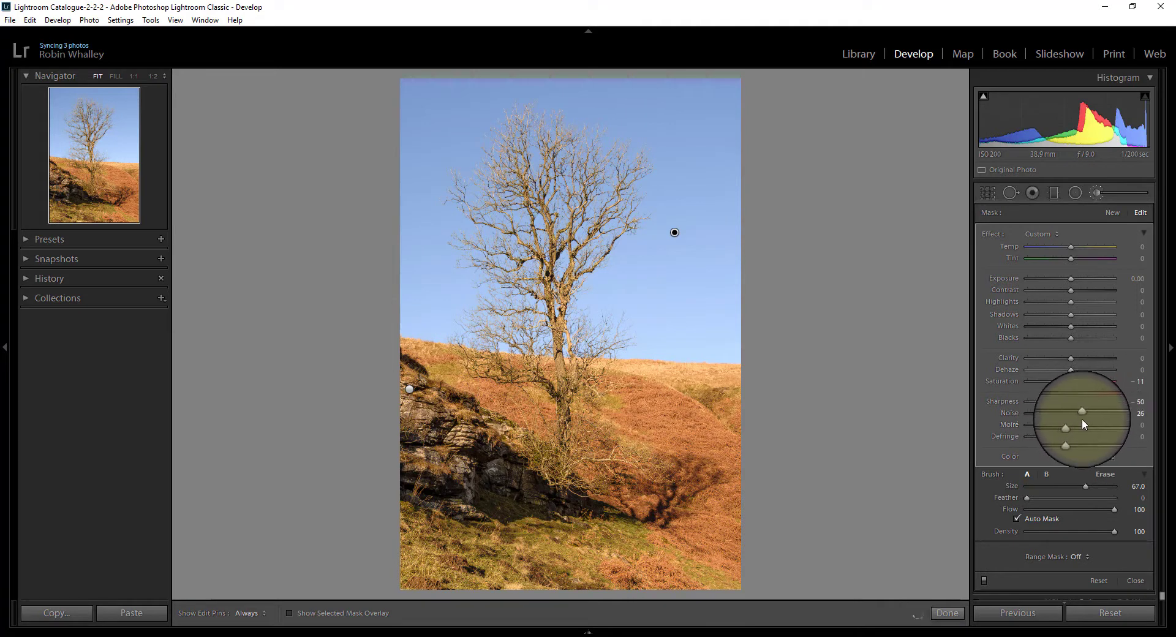
click(75, 121)
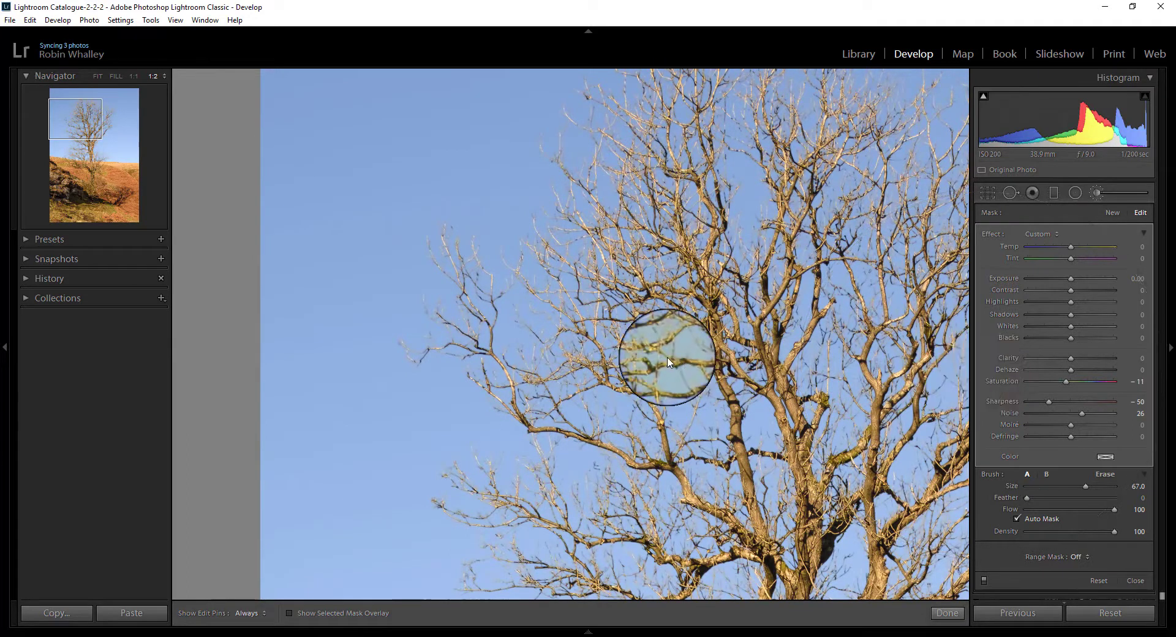
key(z)
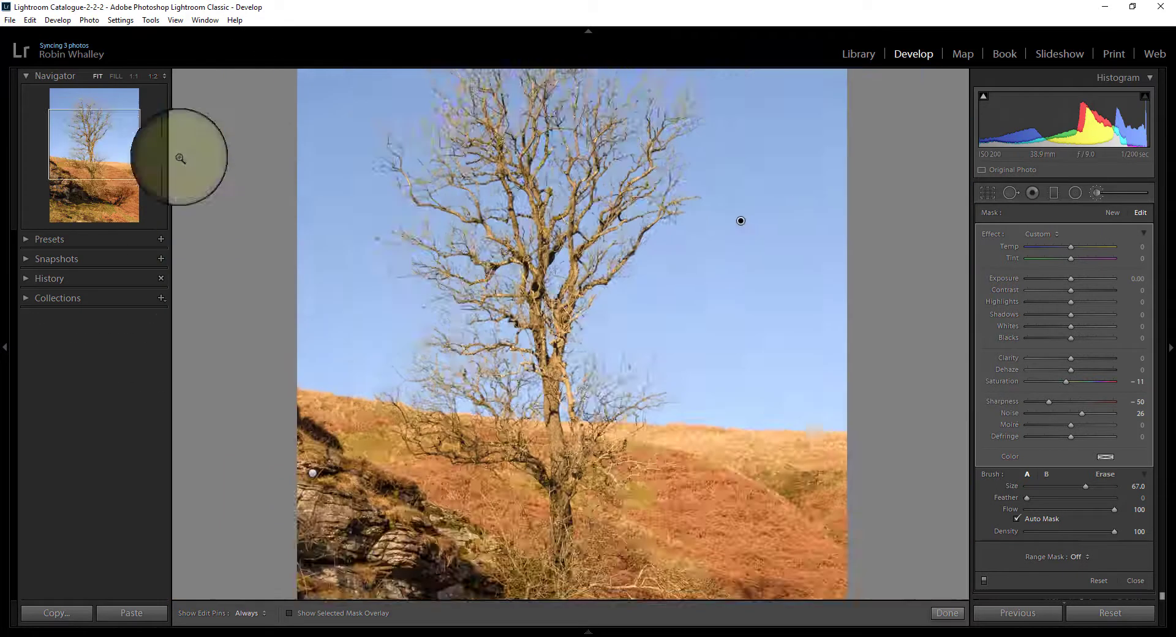